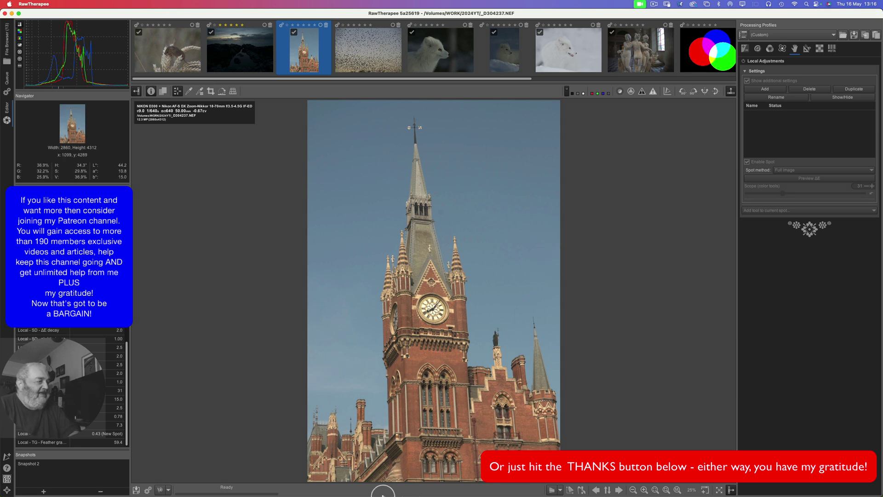
# Switch to Firefox to look through the Raw Therapee video playlist, and hide the browser to return to RawTherapee
pyautogui.moveTo(383, 496)
pyautogui.click(350, 483)
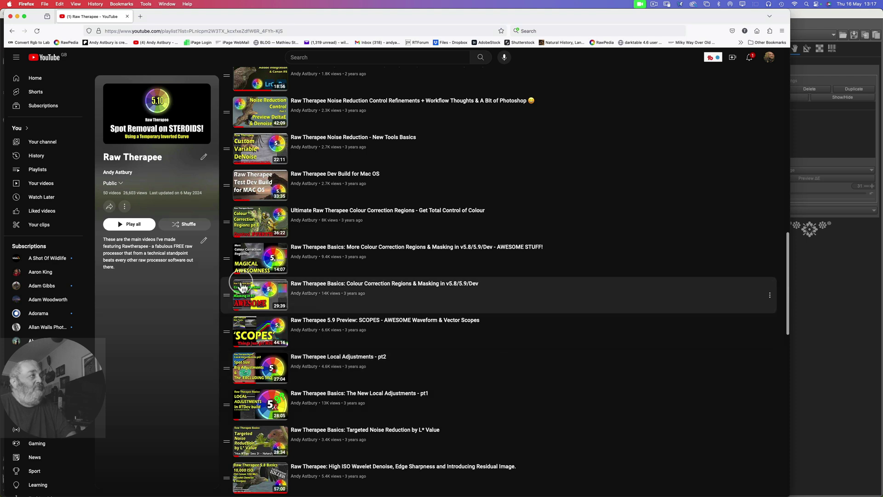
pyautogui.click(26, 4)
pyautogui.click(38, 76)
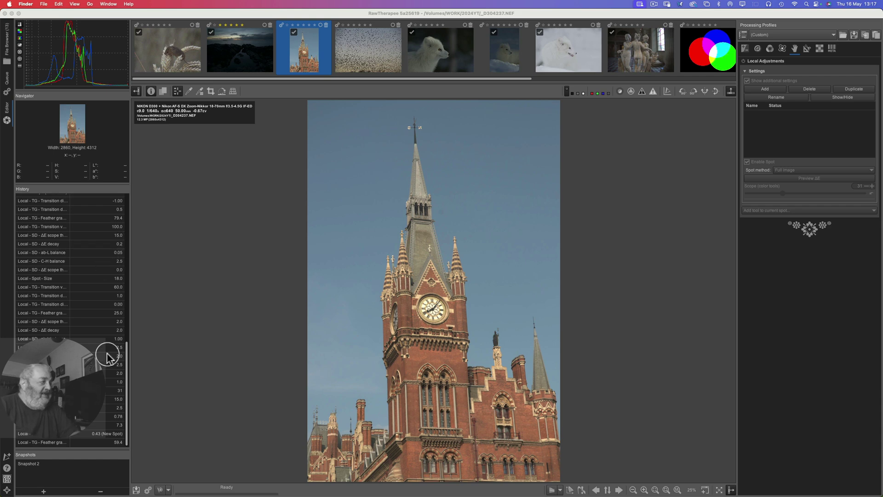
# Recall the newest history state to view the finished sky edit, and reset the photo with the MyBase processing profile
pyautogui.click(102, 442)
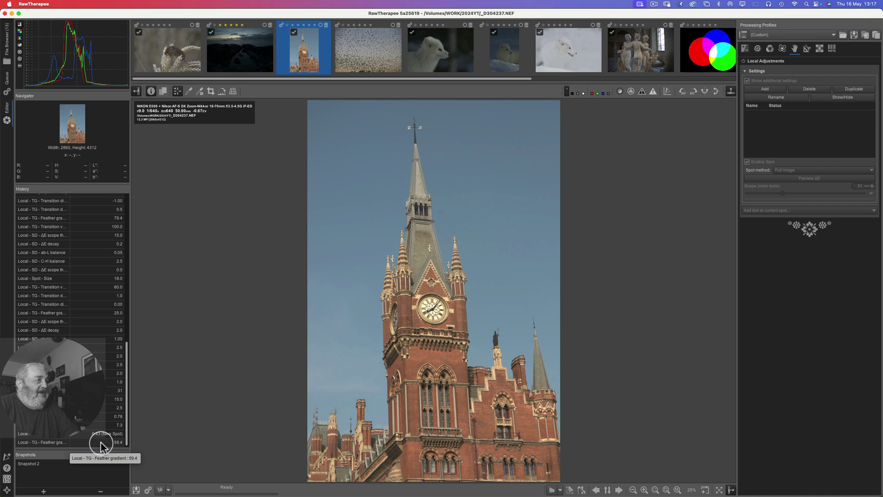
pyautogui.click(101, 443)
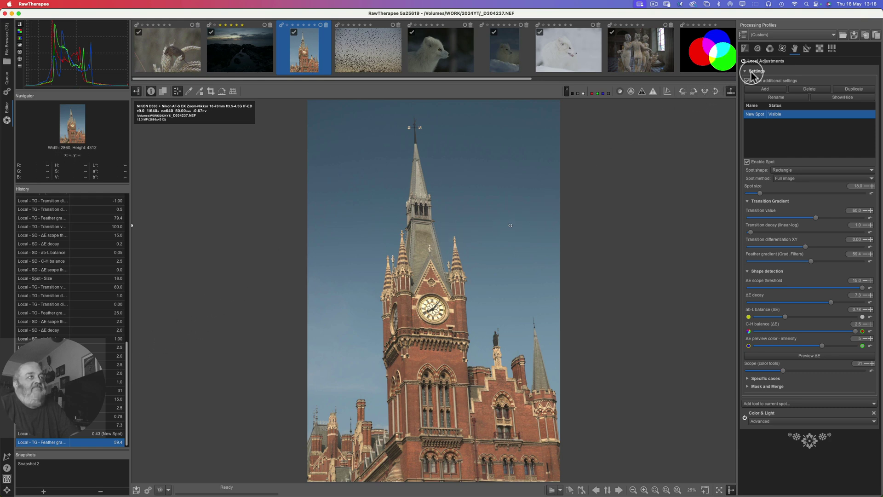
pyautogui.click(767, 36)
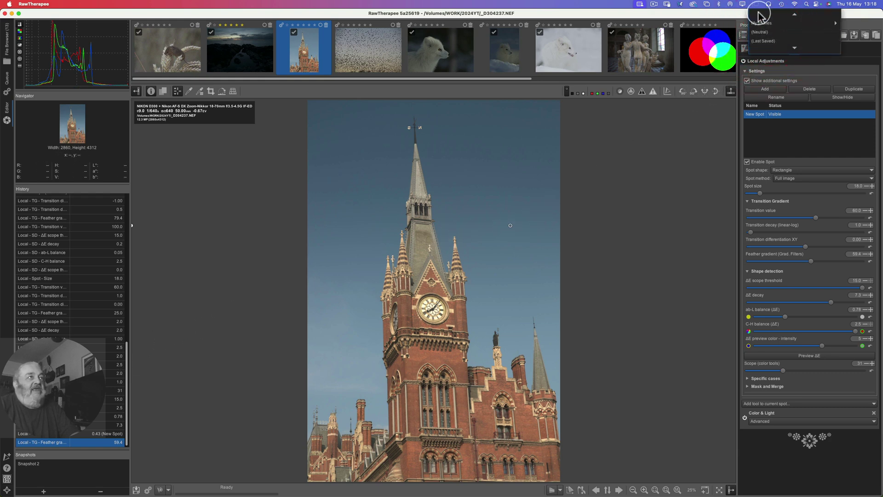
pyautogui.moveTo(762, 23)
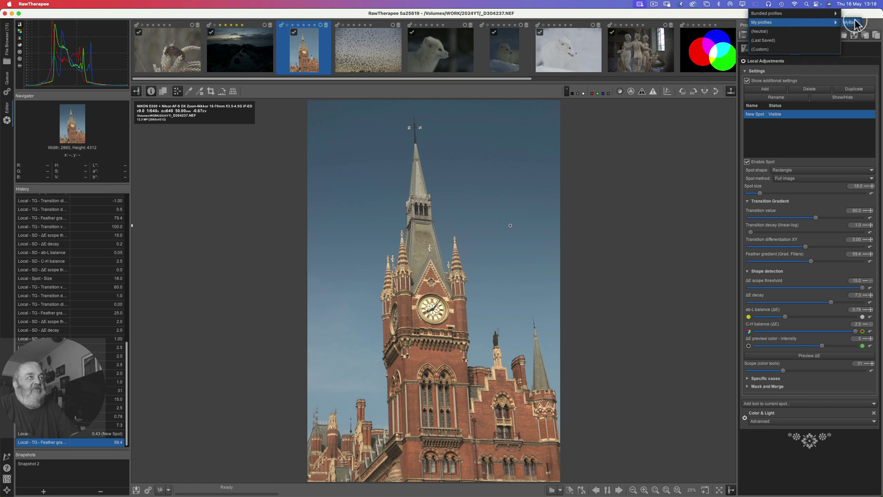
pyautogui.click(851, 23)
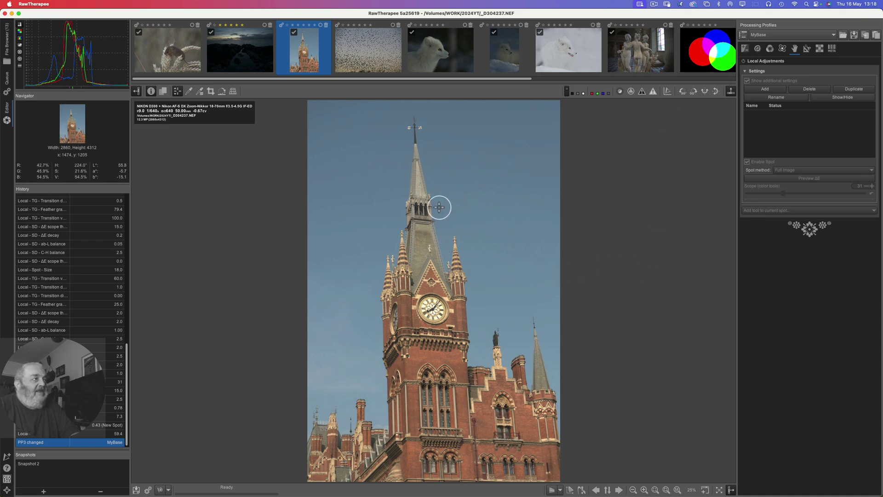
# Enable Spot Removal and remove the dark dust spot beside the tower, using clean sky to its lower right as source
pyautogui.scroll(7, 442, 214)
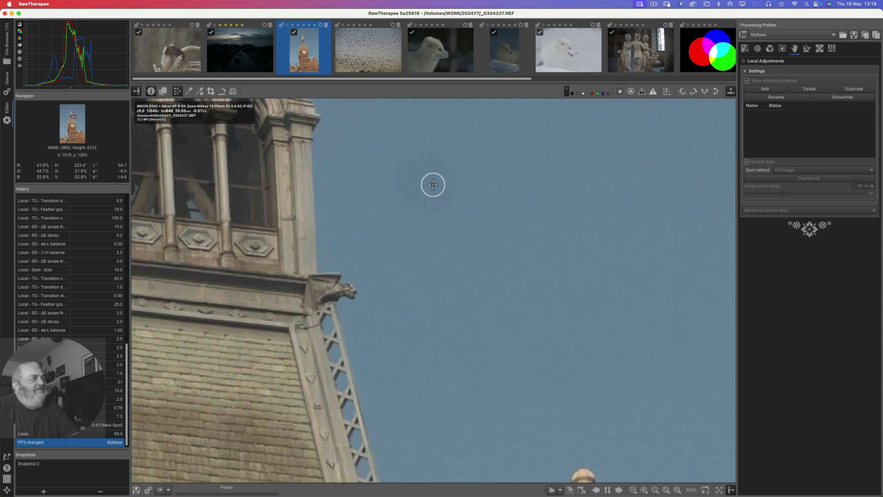
pyautogui.moveTo(433, 185); pyautogui.dragTo(436, 189)
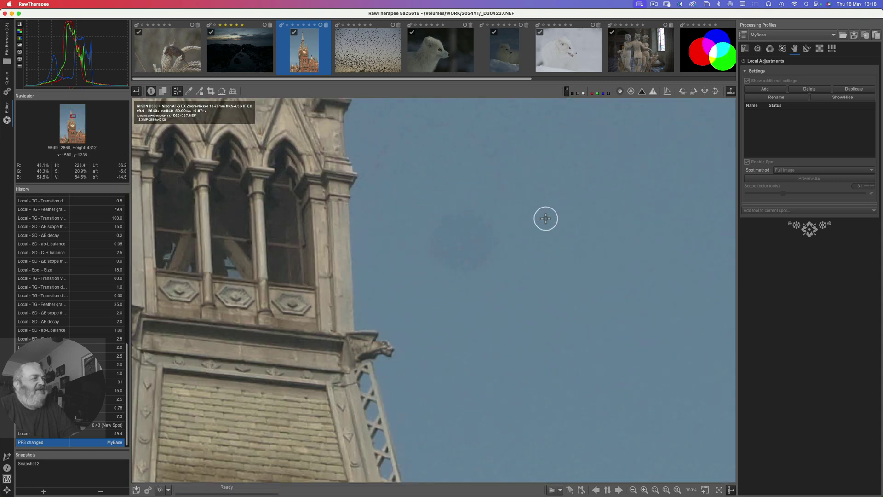
pyautogui.click(758, 49)
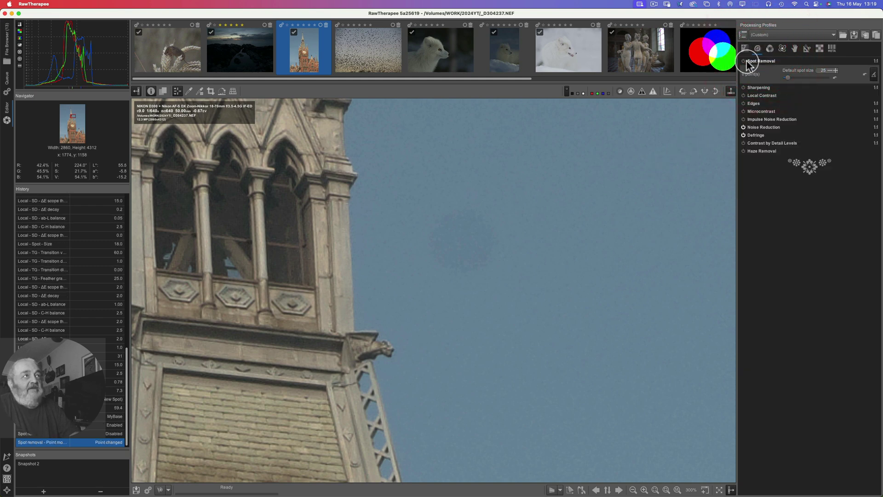
pyautogui.click(744, 62)
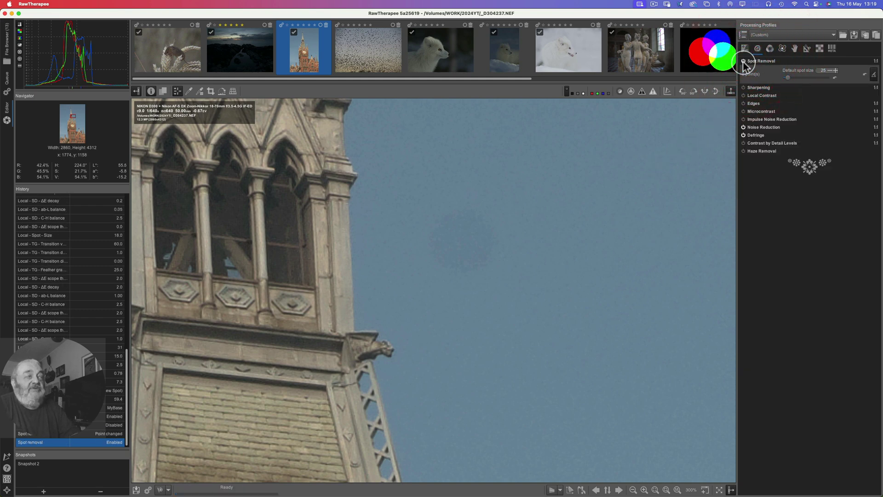
pyautogui.click(874, 75)
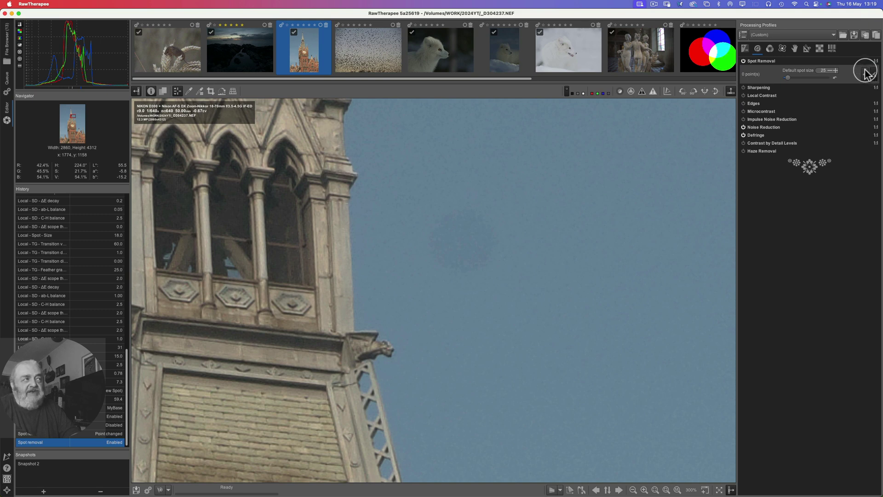
pyautogui.keyDown('ctrl'); pyautogui.click(464, 239); pyautogui.keyUp('ctrl')
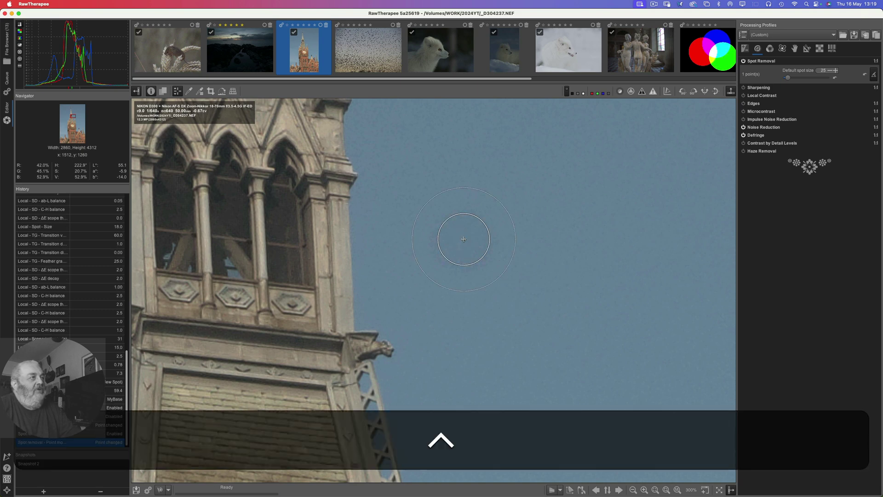
pyautogui.moveTo(473, 246); pyautogui.dragTo(578, 284)
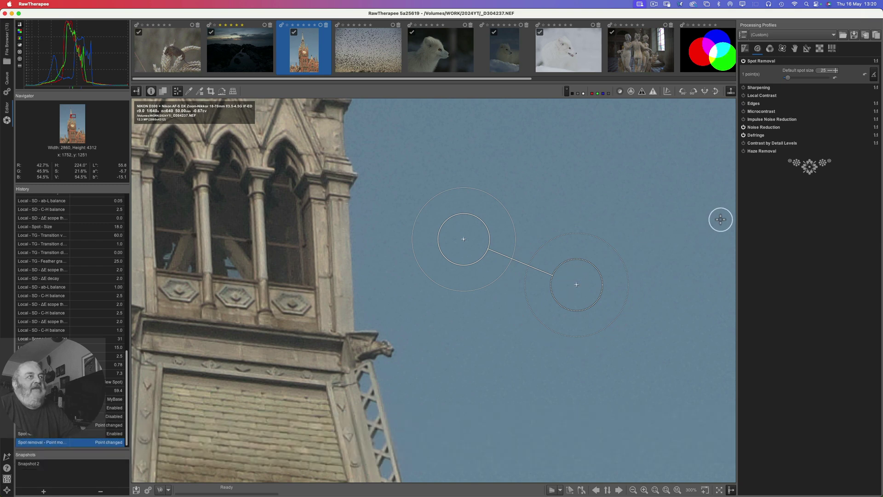
pyautogui.click(874, 75)
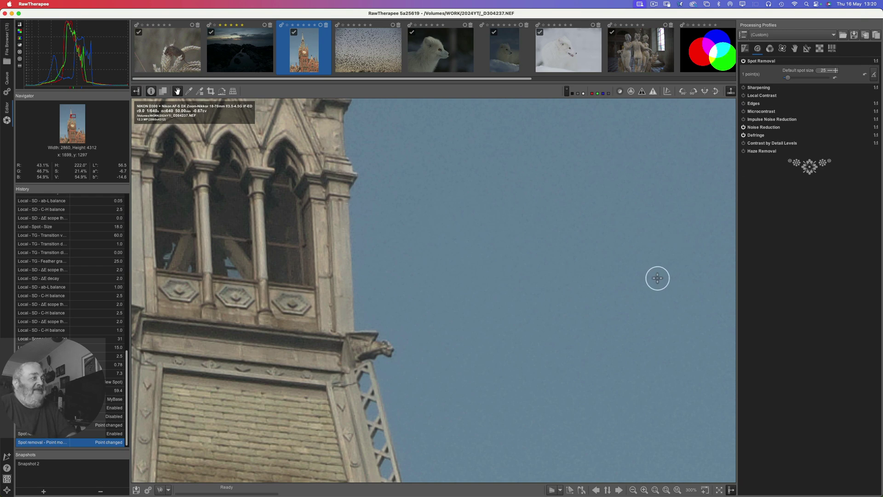
# Set the default complexity for Local Adjustments to Advanced in the preferences
pyautogui.click(795, 49)
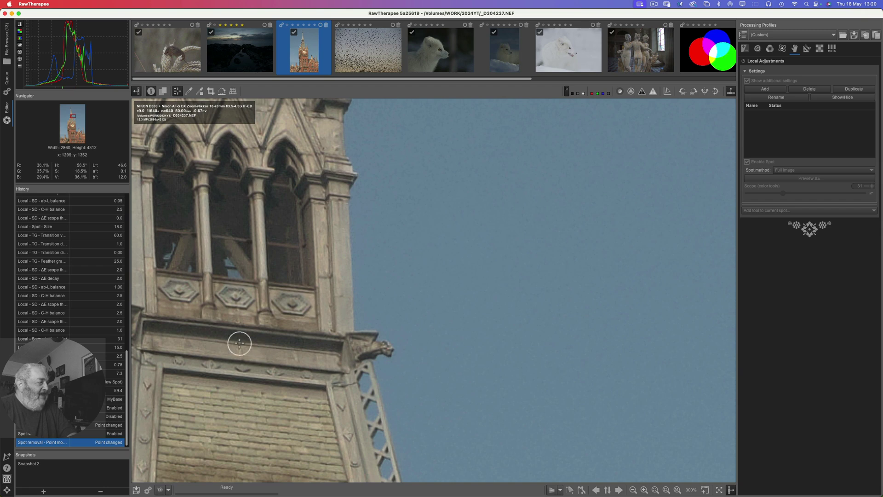
pyautogui.click(6, 479)
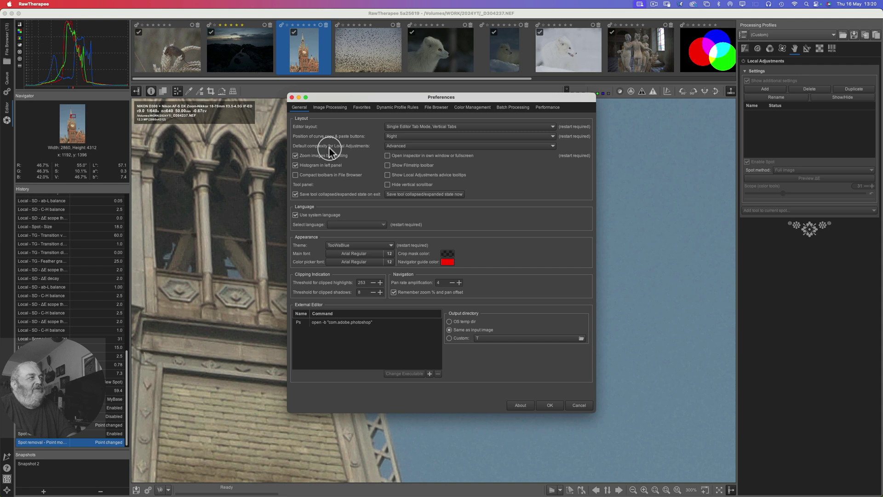
pyautogui.click(416, 147)
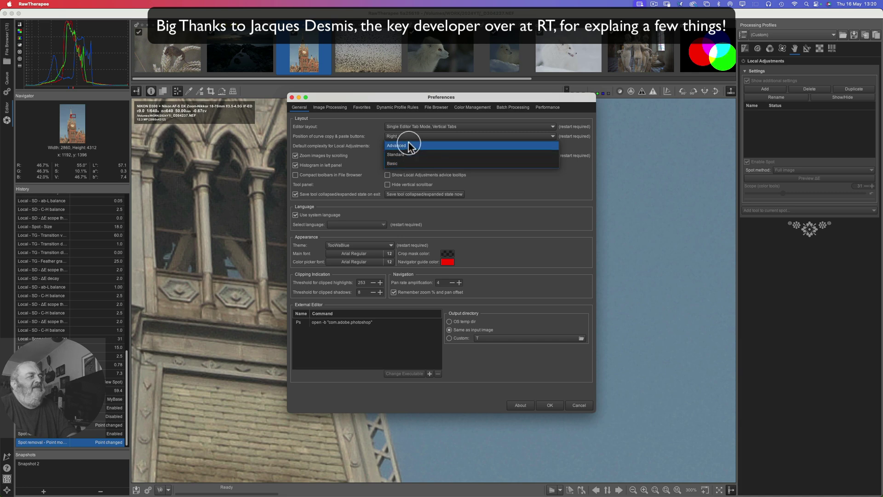
pyautogui.click(410, 145)
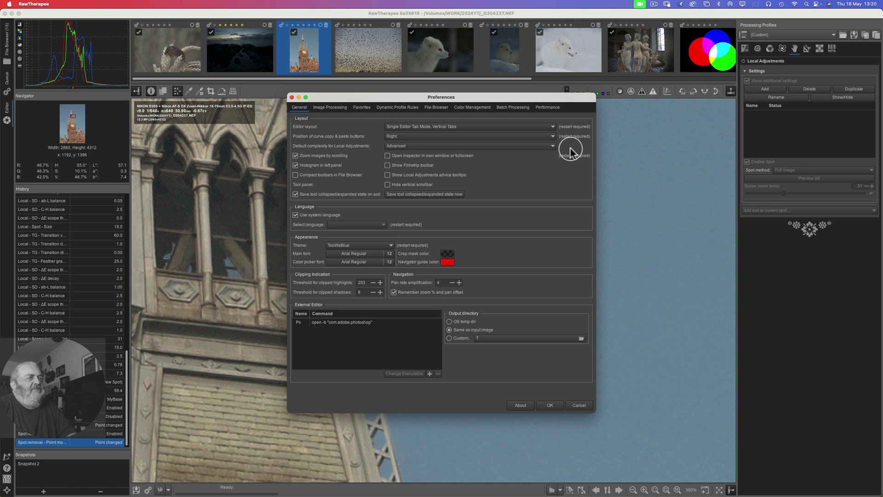
pyautogui.click(551, 405)
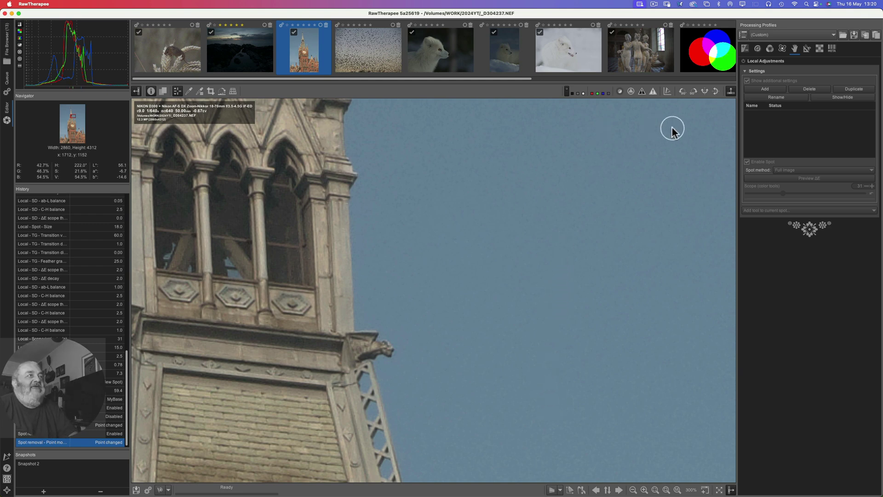
# Enable Local Adjustments and add a new spot with additional settings shown
pyautogui.click(745, 61)
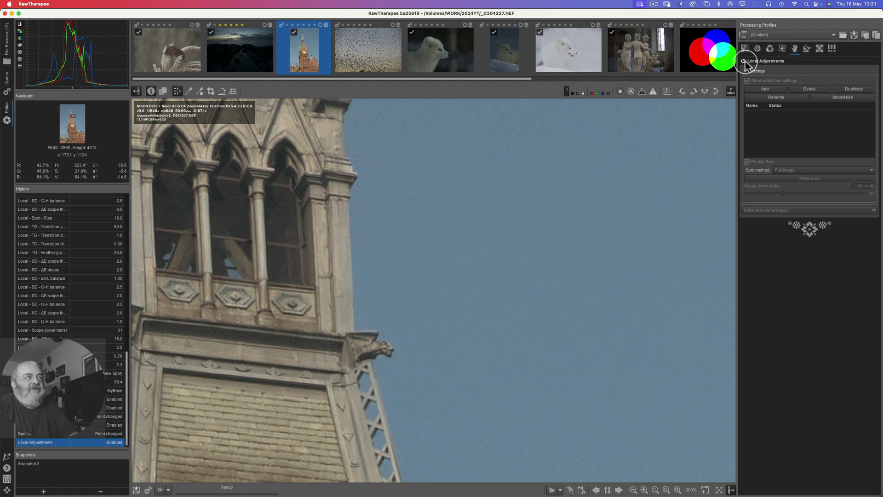
pyautogui.click(761, 89)
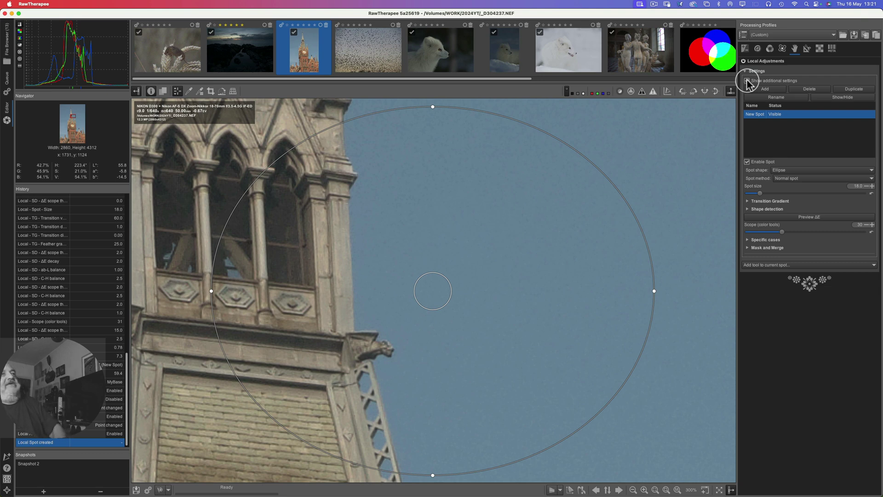
pyautogui.click(747, 81)
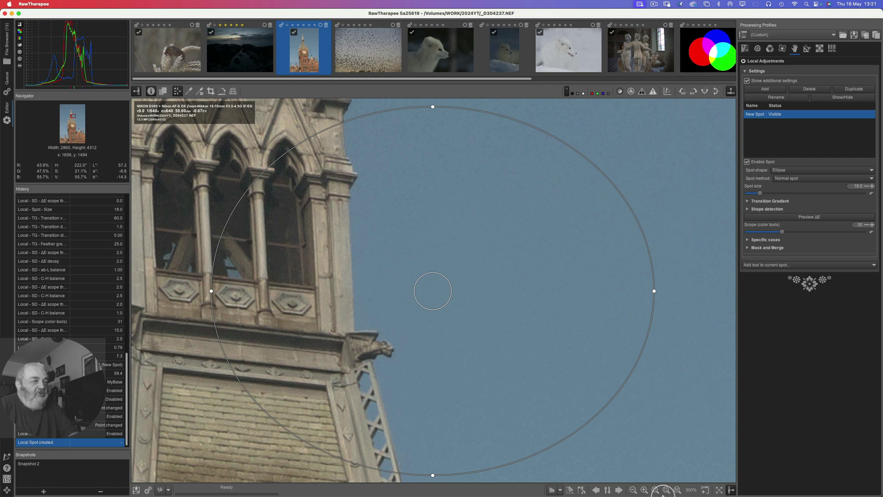
# Make the new spot a Full image spot with a size of about 68, centred in the sky beside the spire
pyautogui.click(666, 490)
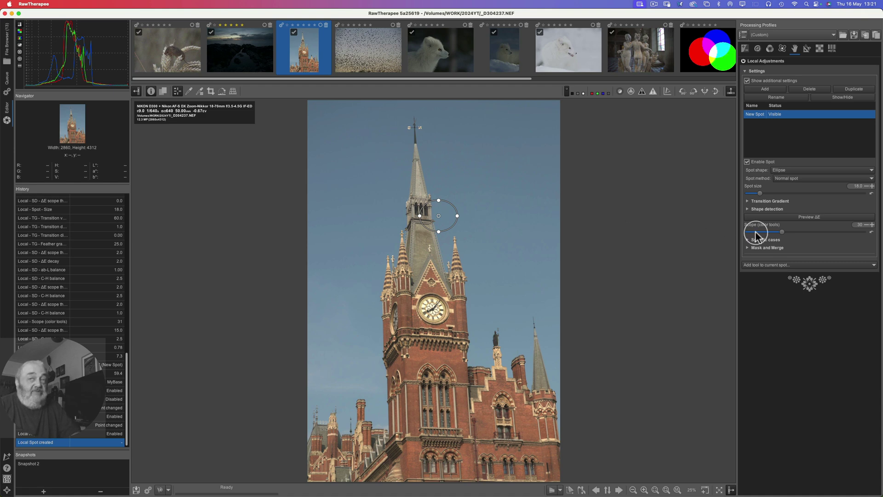
pyautogui.click(789, 179)
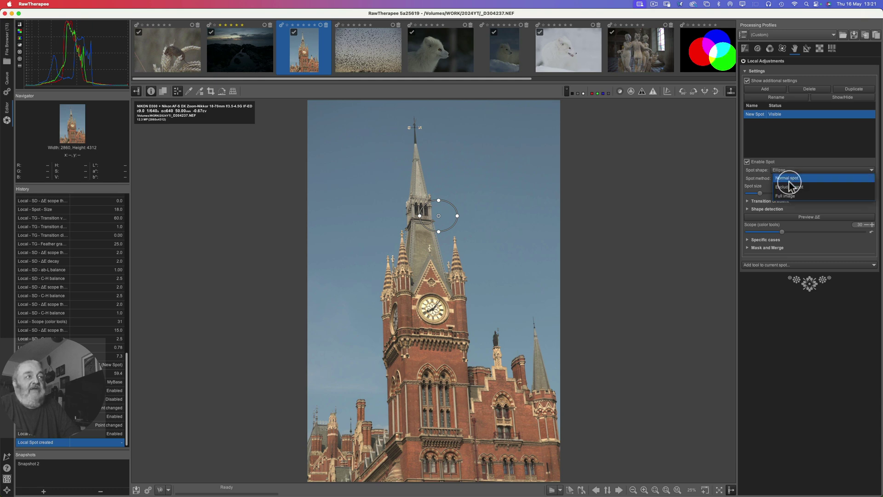
pyautogui.click(789, 197)
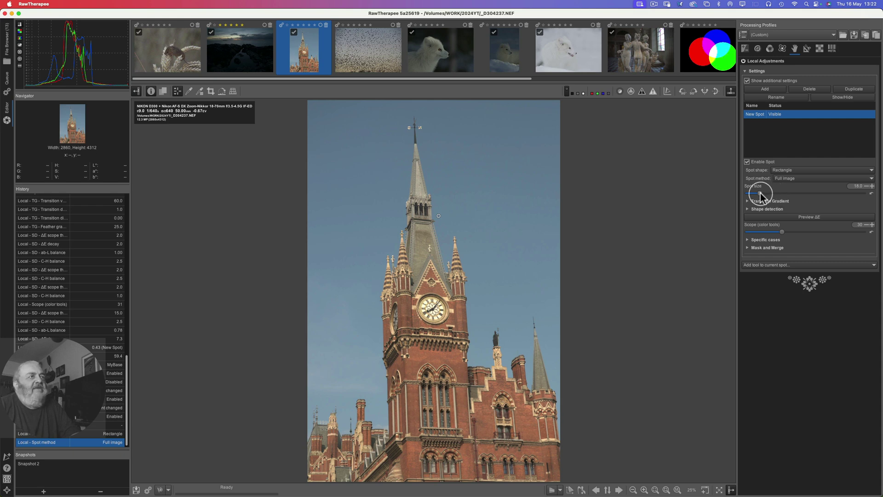
pyautogui.moveTo(760, 193); pyautogui.dragTo(799, 193)
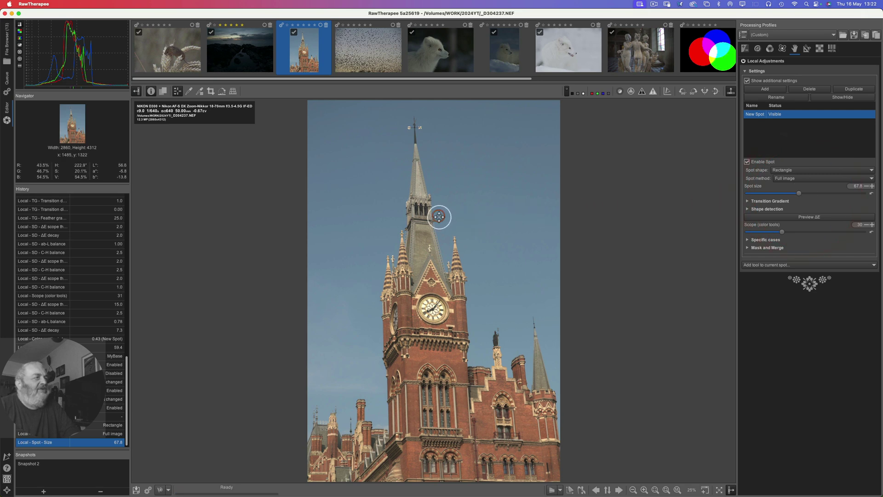
pyautogui.moveTo(439, 216)
pyautogui.mouseDown()
pyautogui.moveTo(560, 232)
pyautogui.moveTo(469, 205)
pyautogui.moveTo(496, 214)
pyautogui.mouseUp()
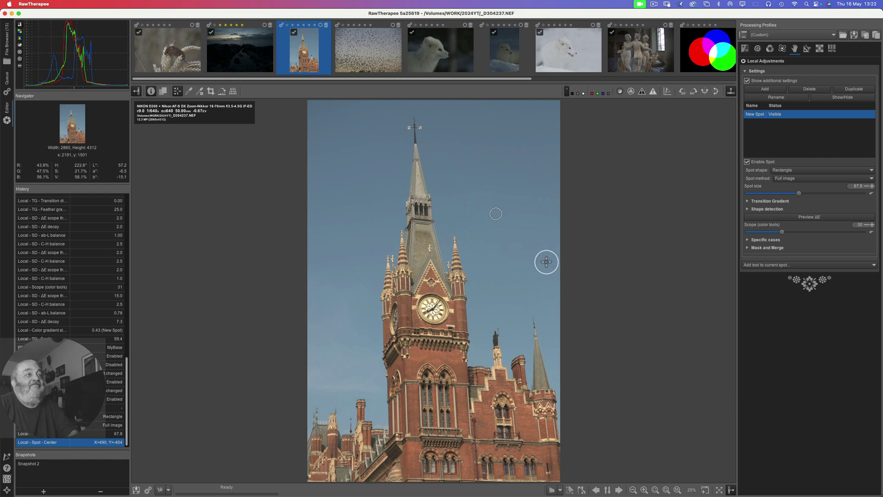
# Add the Color & Light tool to the spot and set its graduated filter's luma gradient strength to 0.62
pyautogui.click(766, 266)
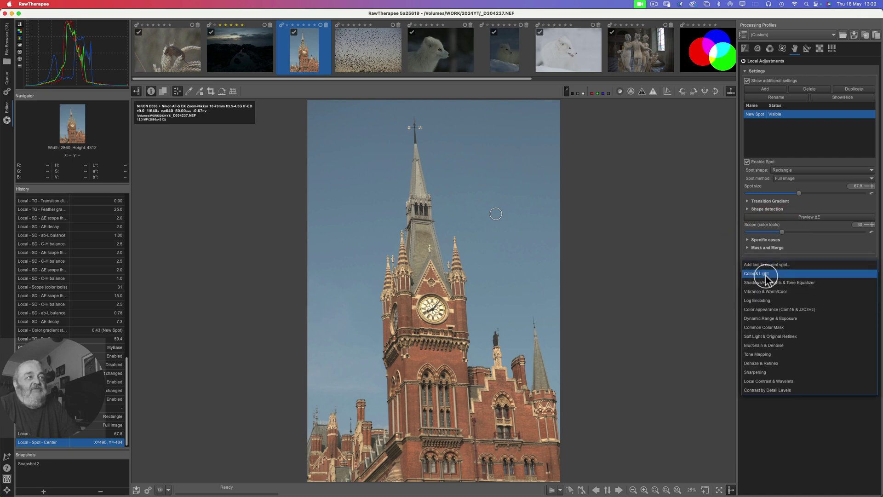
pyautogui.click(766, 275)
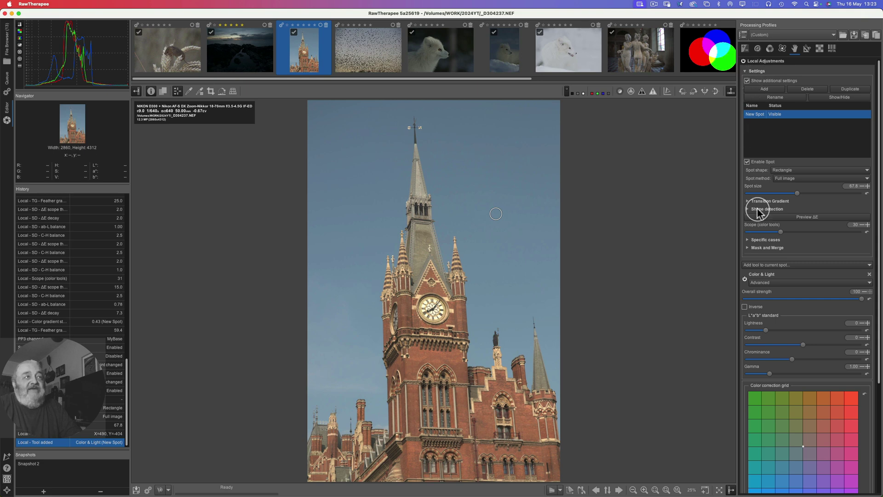
pyautogui.click(757, 71)
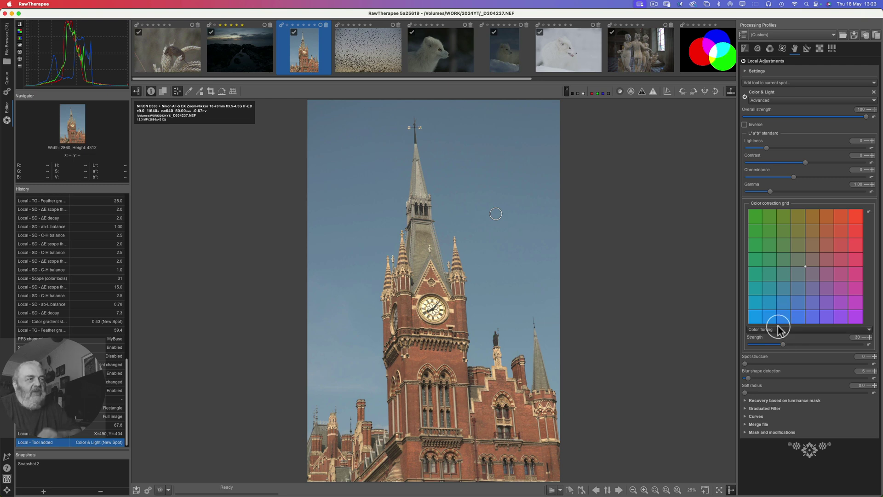
pyautogui.click(746, 409)
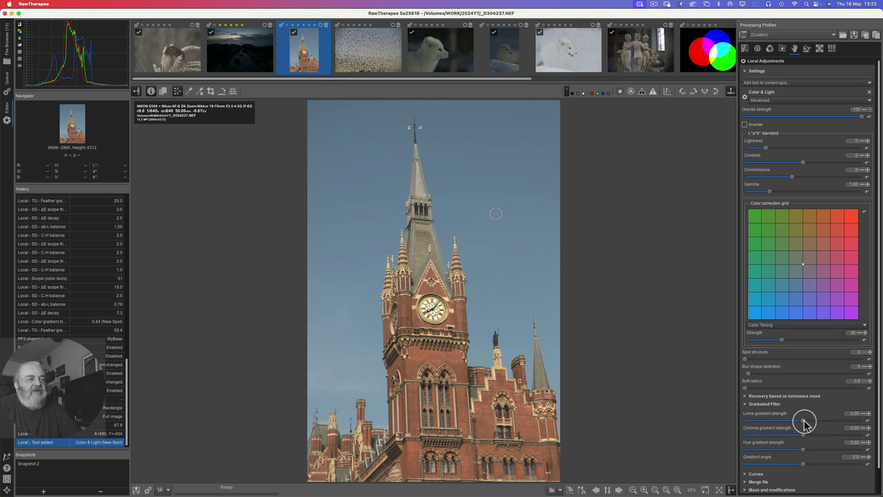
pyautogui.moveTo(804, 421); pyautogui.dragTo(812, 422)
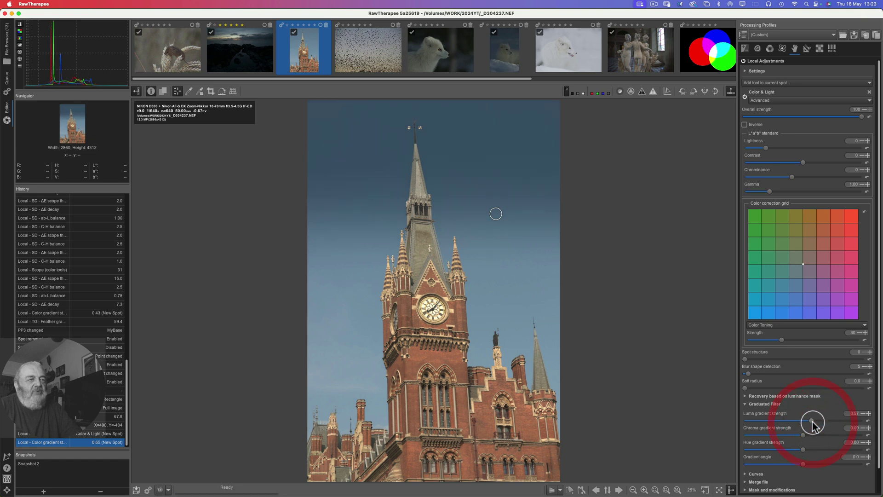
pyautogui.click(869, 414)
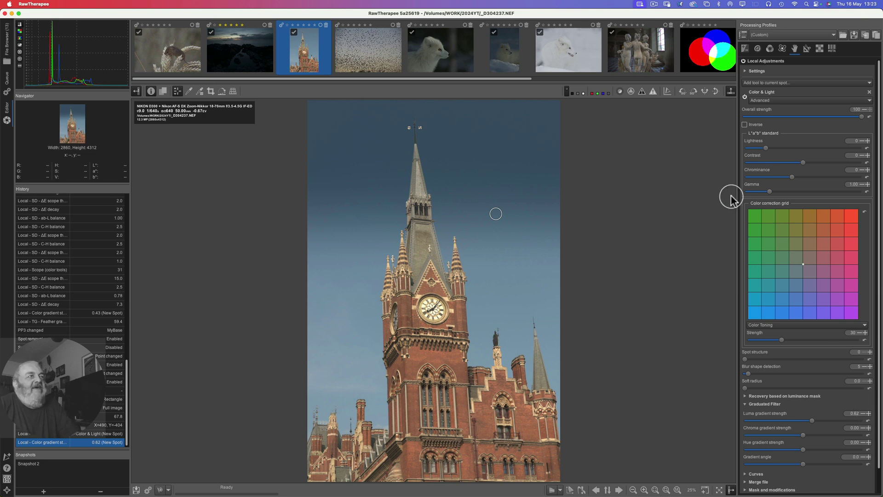
pyautogui.click(760, 92)
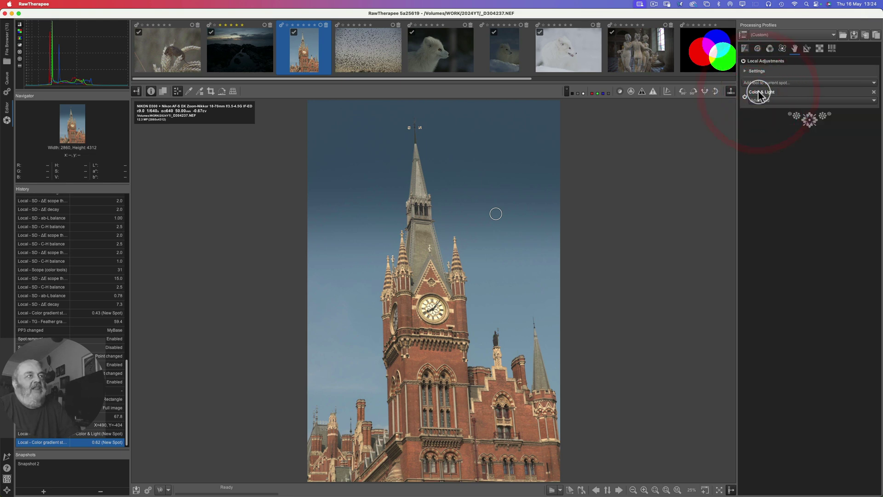
# Set the feather gradient for graduated filters to about 69.3 in the spot's transition gradient settings
pyautogui.click(756, 71)
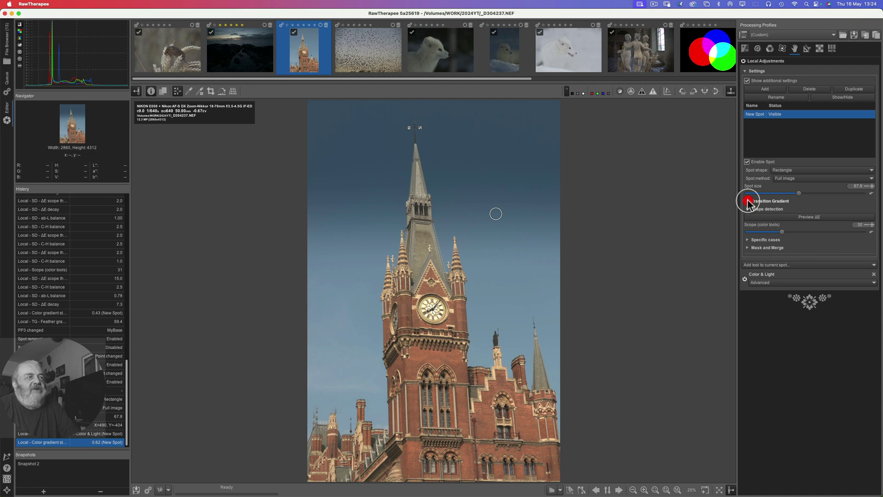
pyautogui.click(747, 201)
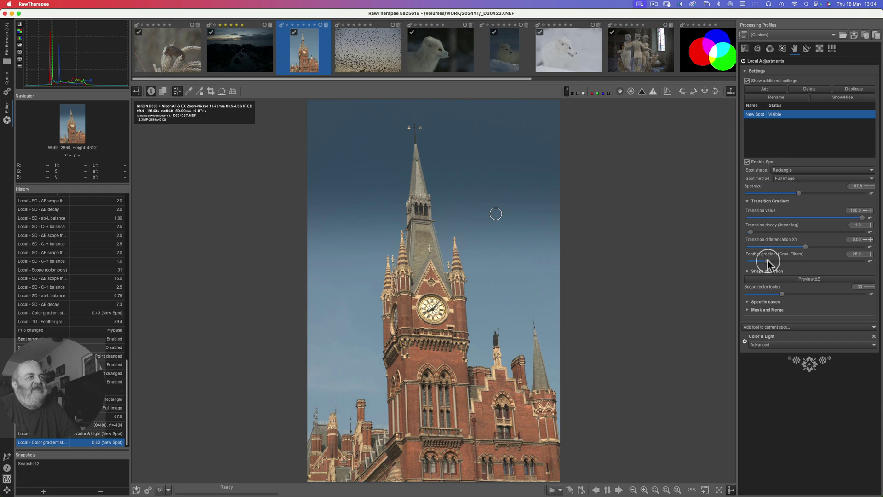
pyautogui.moveTo(769, 260); pyautogui.dragTo(823, 258)
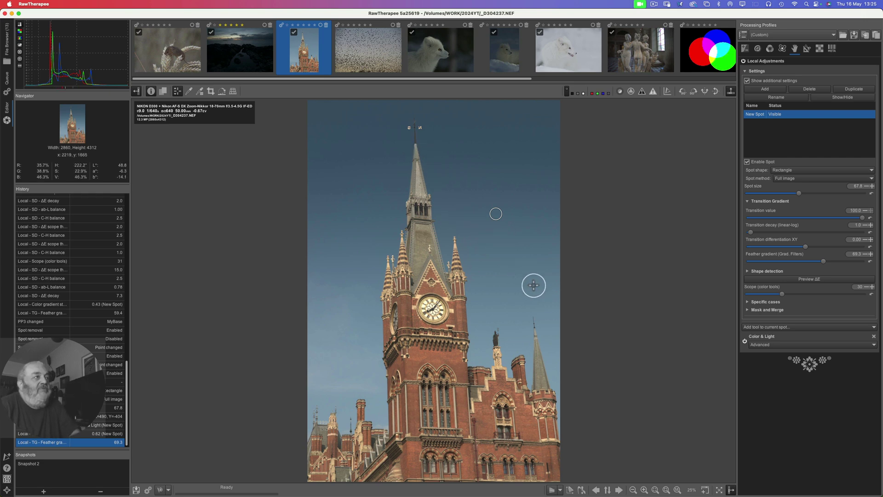
# Preview the spot's ΔE on the tower at 100% zoom and set the shape detection C-H balance to 2.5
pyautogui.click(676, 490)
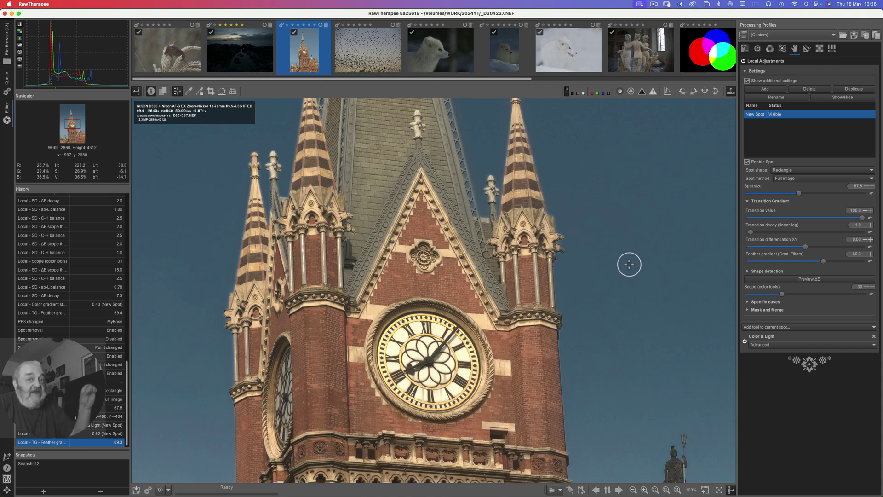
pyautogui.click(796, 280)
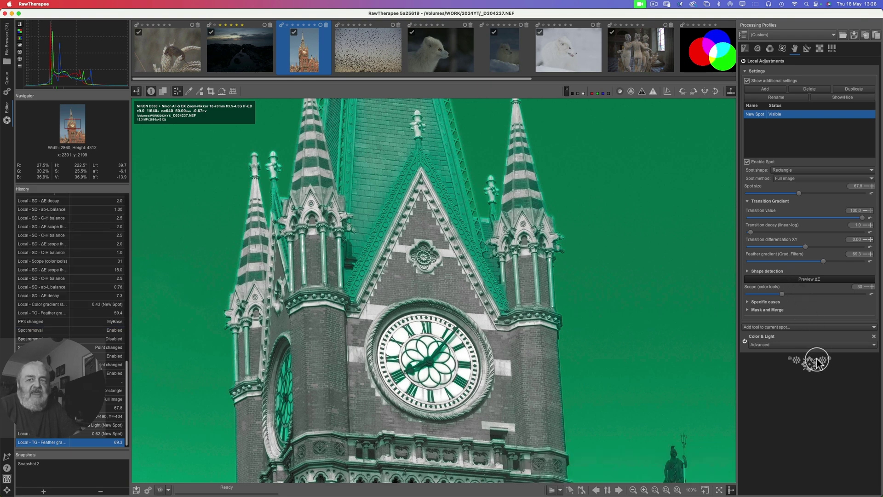
pyautogui.click(748, 272)
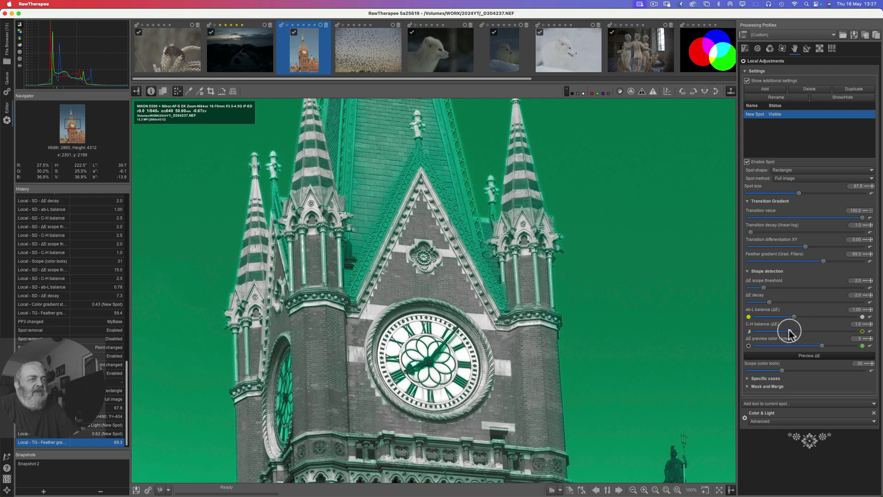
pyautogui.moveTo(789, 332); pyautogui.dragTo(863, 331)
pyautogui.click(815, 330)
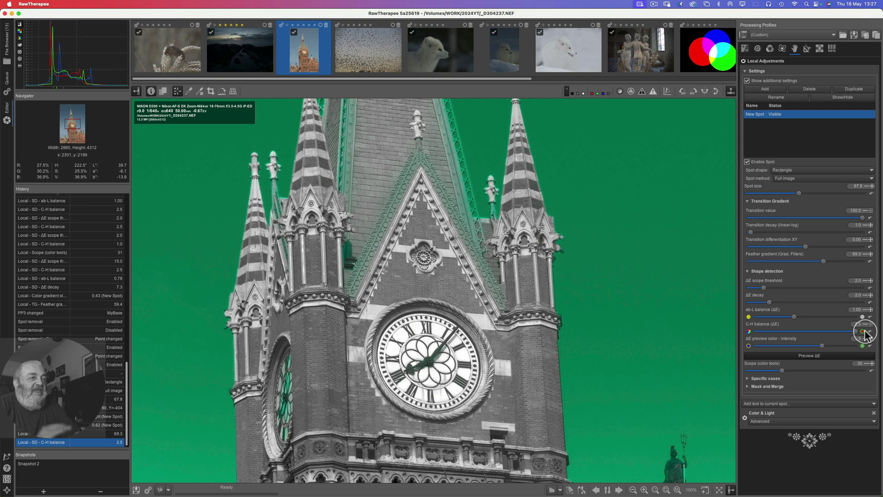
pyautogui.click(869, 331)
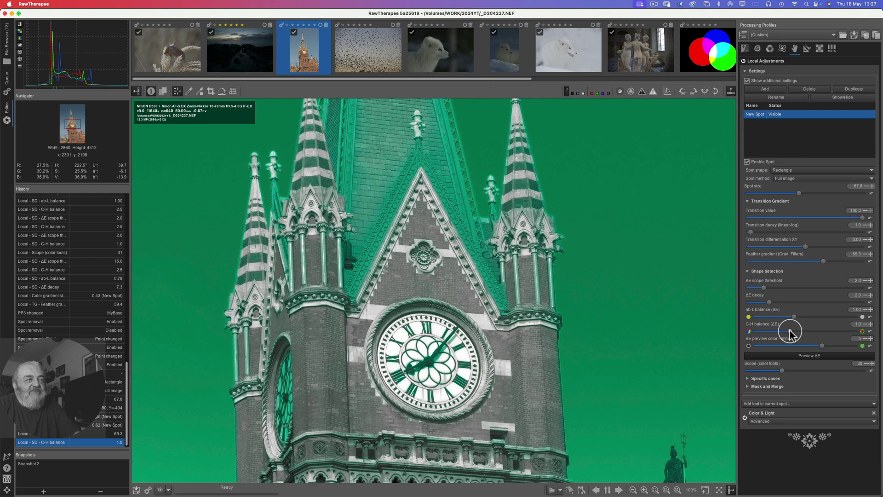
pyautogui.moveTo(790, 331); pyautogui.dragTo(869, 334)
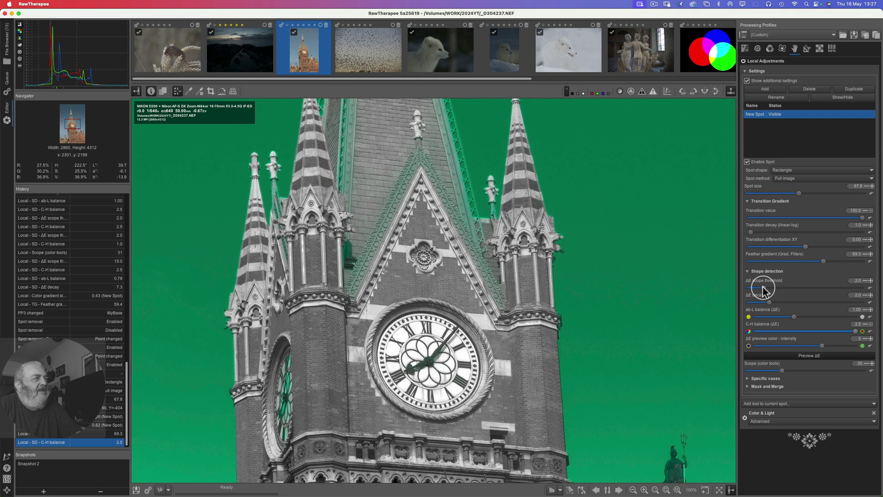
# Set the ΔE scope threshold to 15.0 and the ΔE decay to 7.6, and turn off the ΔE preview
pyautogui.click(777, 288)
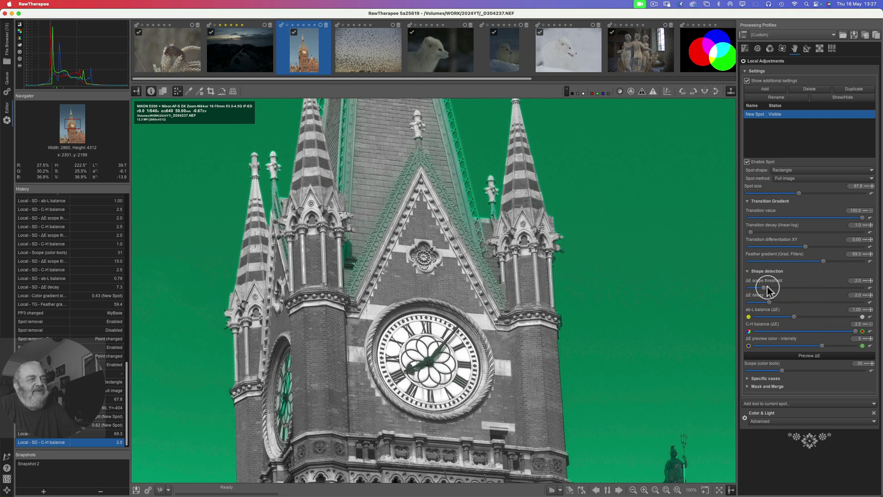
pyautogui.moveTo(765, 288); pyautogui.dragTo(870, 293)
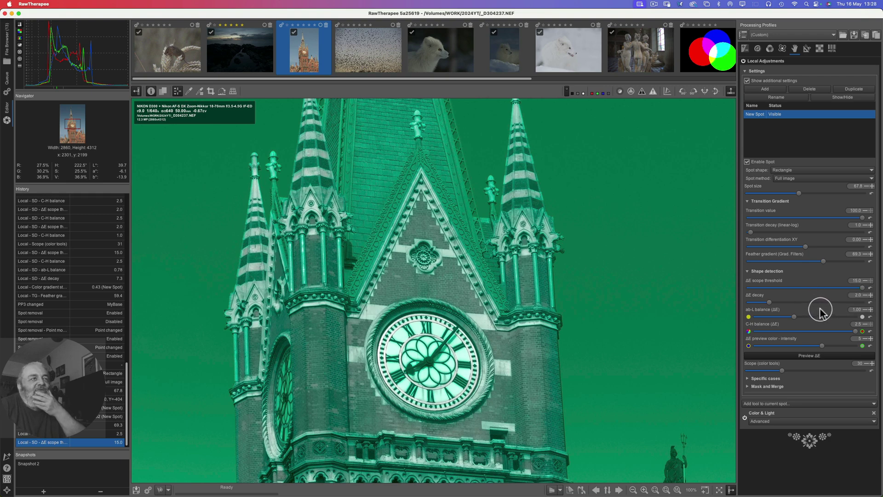
pyautogui.click(792, 302)
pyautogui.moveTo(781, 303); pyautogui.dragTo(837, 304)
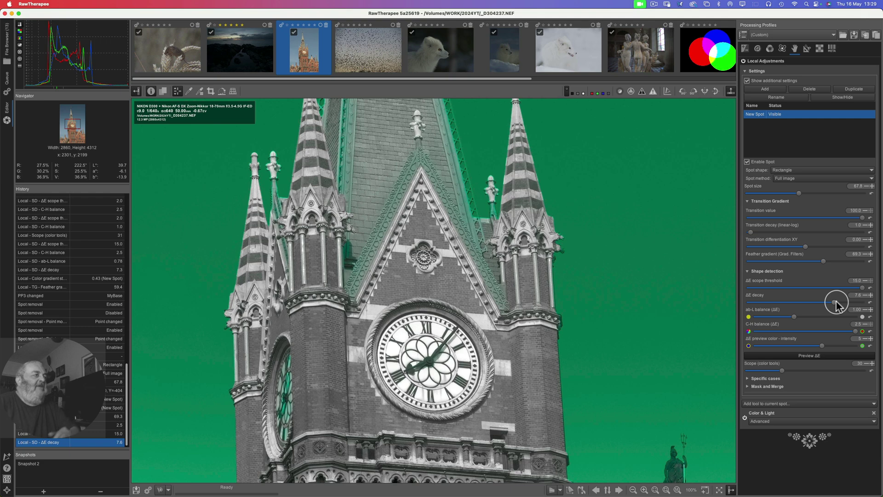
pyautogui.click(805, 358)
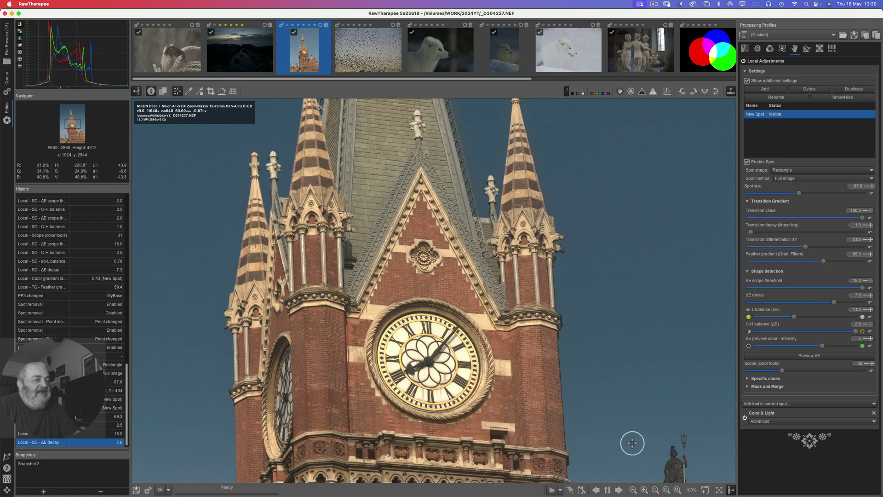
# Compare the full photo with Local Adjustments off and on, and examine the sky around the tower and spire at 100%
pyautogui.click(666, 490)
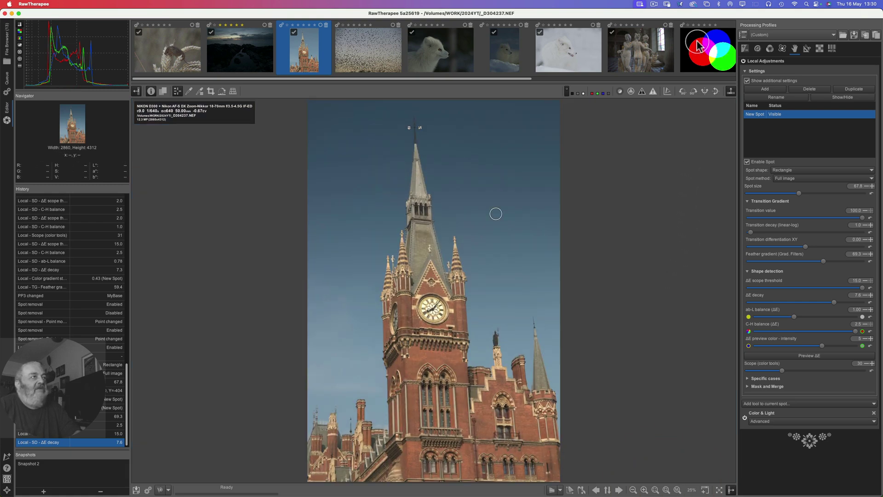
pyautogui.click(744, 61)
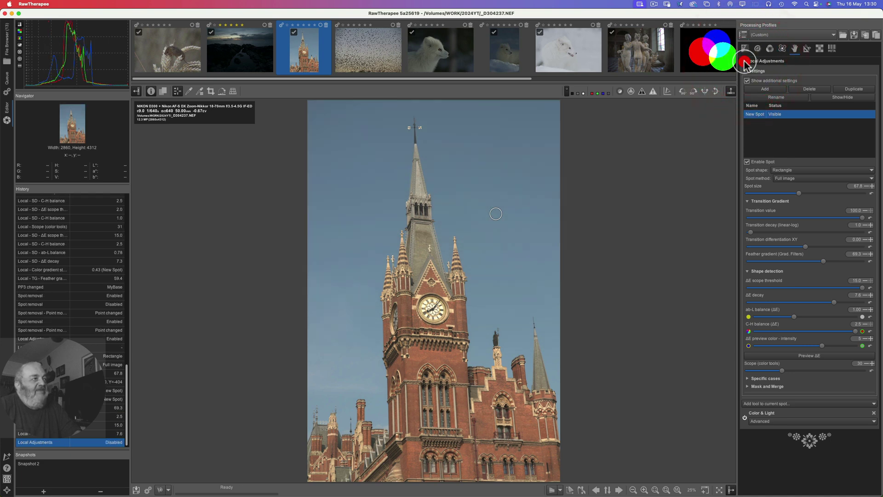
pyautogui.click(744, 61)
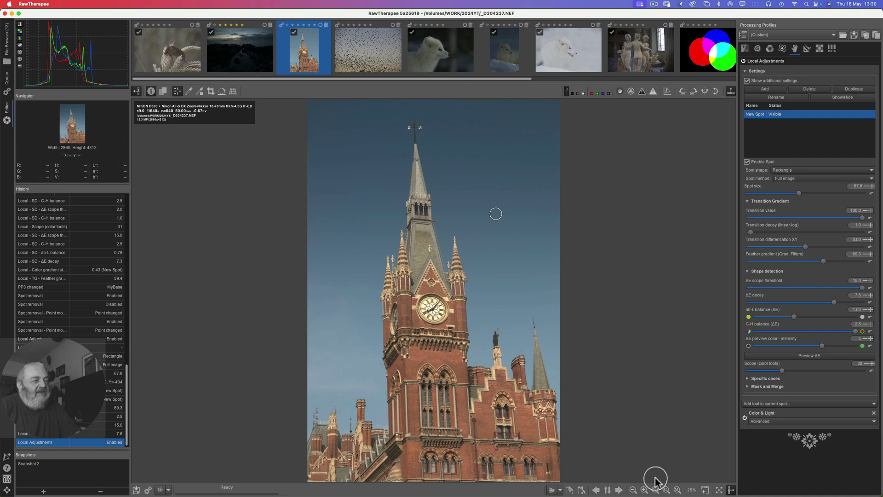
pyautogui.click(677, 490)
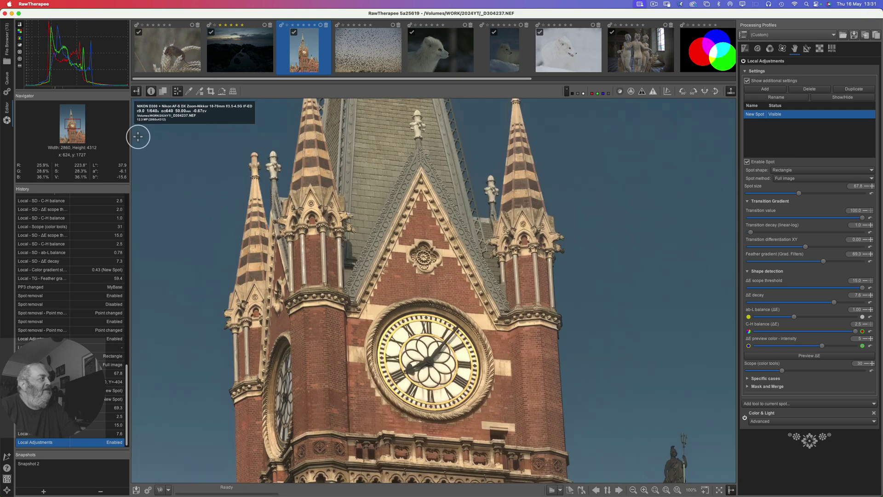
pyautogui.moveTo(72, 125); pyautogui.dragTo(77, 109)
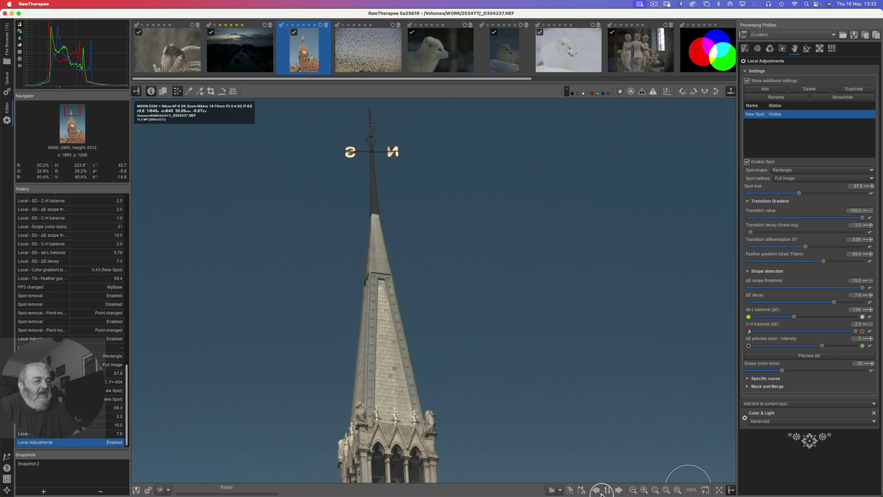
pyautogui.click(667, 489)
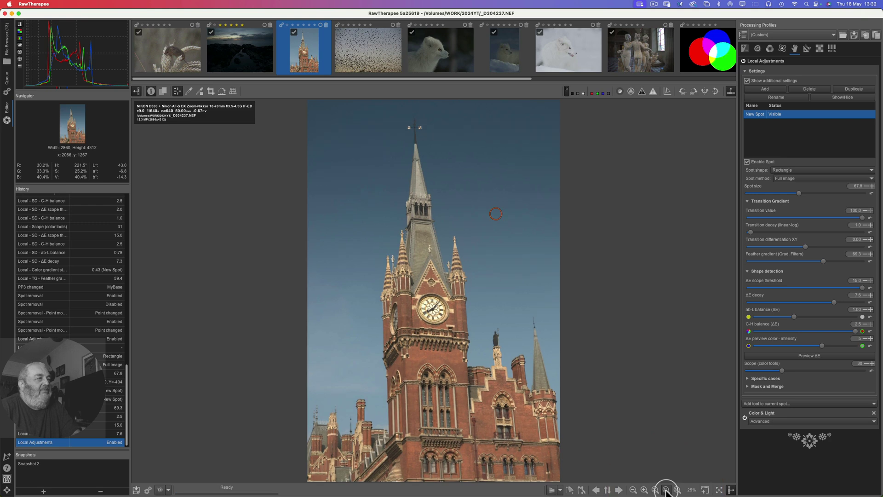
# Hide the sky spot and add a second spot using the Full image method
pyautogui.click(848, 99)
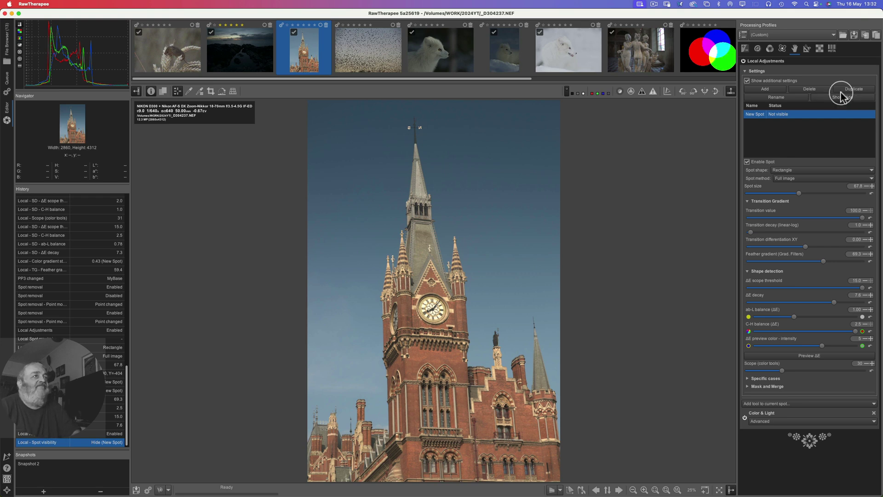
pyautogui.click(765, 90)
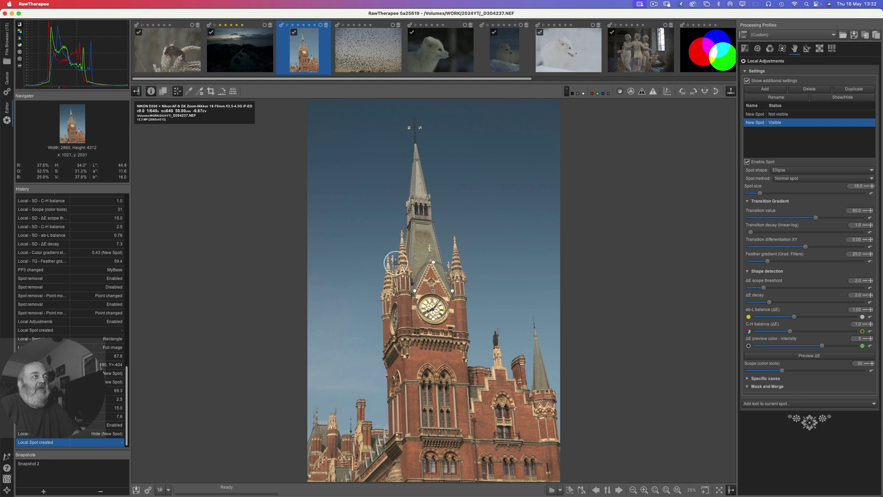
pyautogui.click(785, 179)
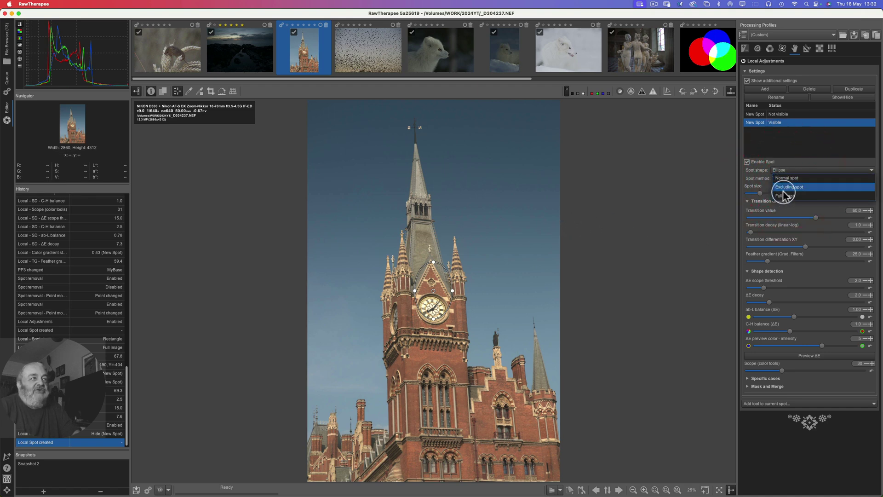
pyautogui.click(785, 196)
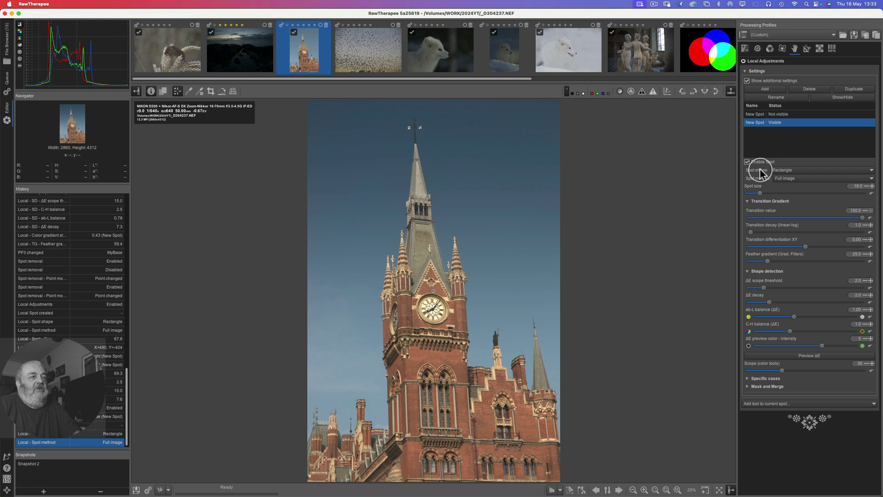
# Add the Color & Light tool to the second spot and set its contrast to 8
pyautogui.click(786, 405)
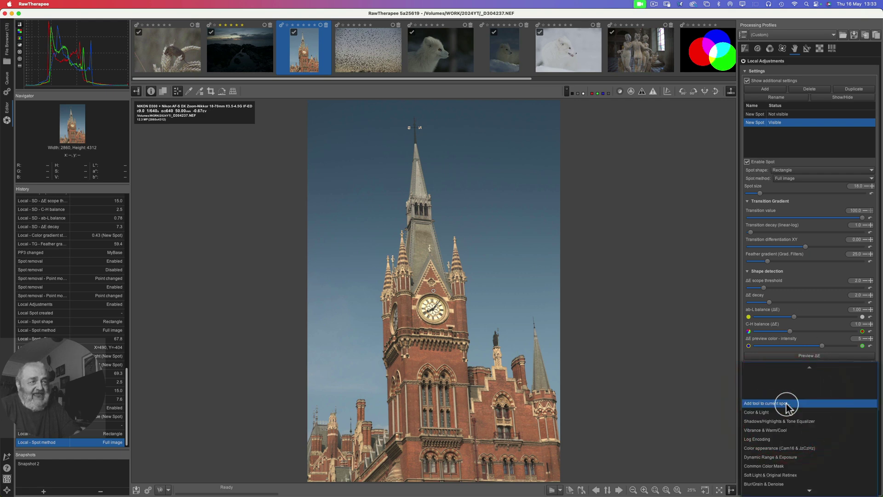
pyautogui.click(772, 412)
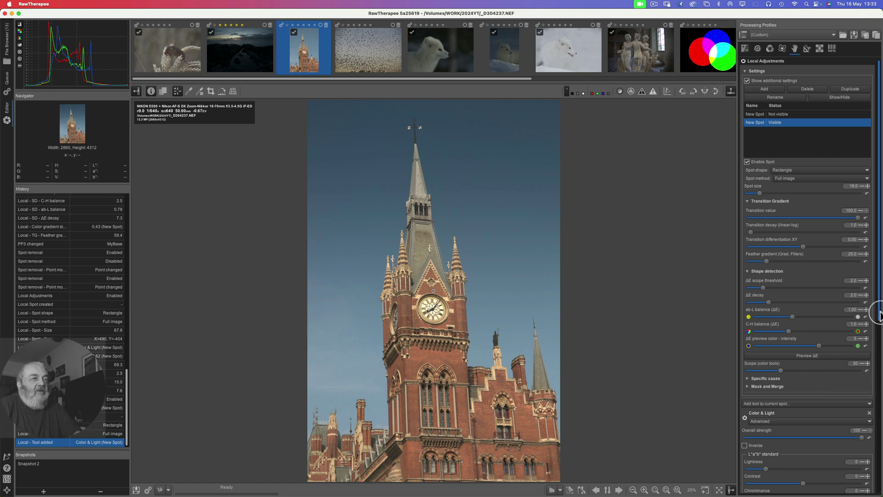
pyautogui.moveTo(878, 312); pyautogui.dragTo(882, 396)
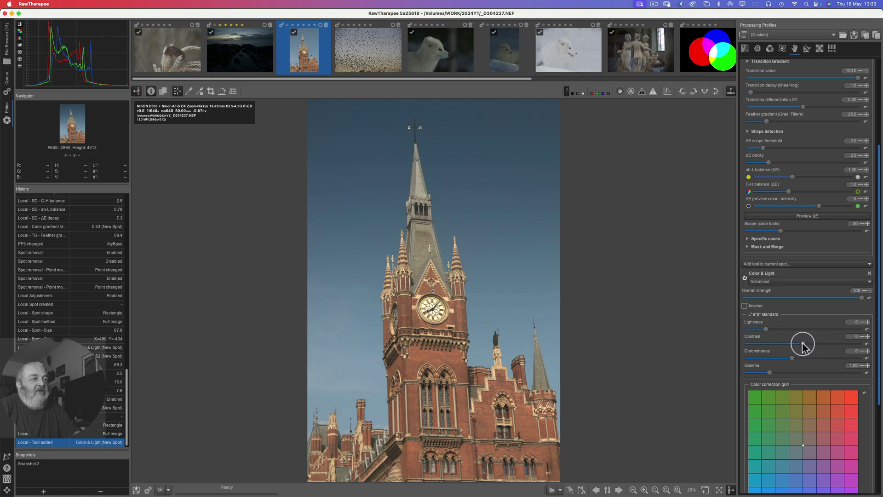
pyautogui.scroll(-1, 813, 345)
pyautogui.click(816, 345)
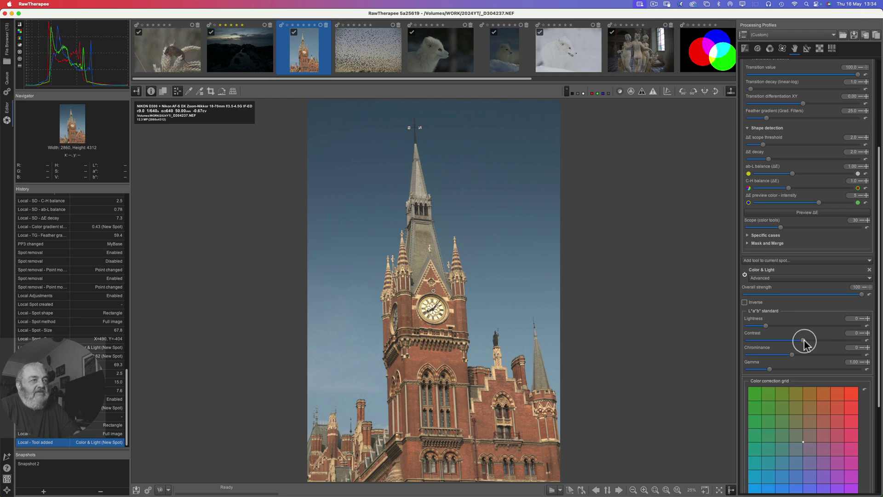
pyautogui.moveTo(803, 340); pyautogui.dragTo(807, 341)
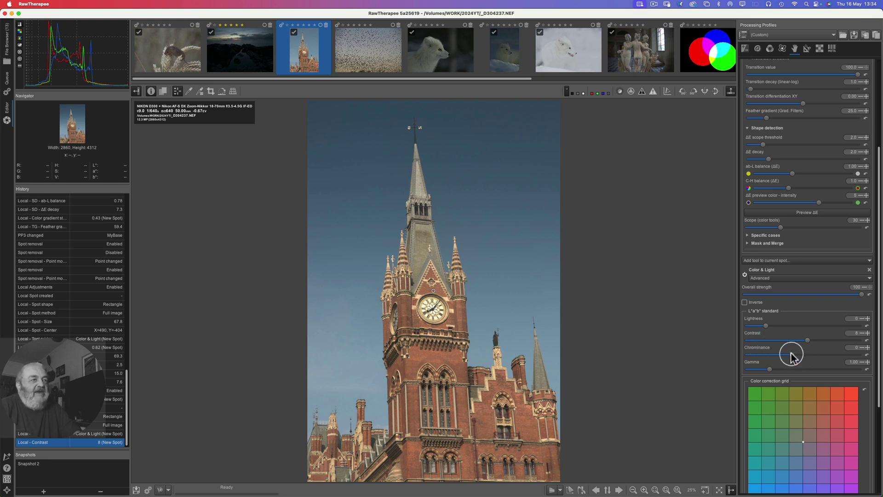
# Set the second spot's chrominance to 11, gamma to 1.25 and lightness to 33, and check its coverage with Preview ΔE
pyautogui.moveTo(791, 354); pyautogui.dragTo(796, 355)
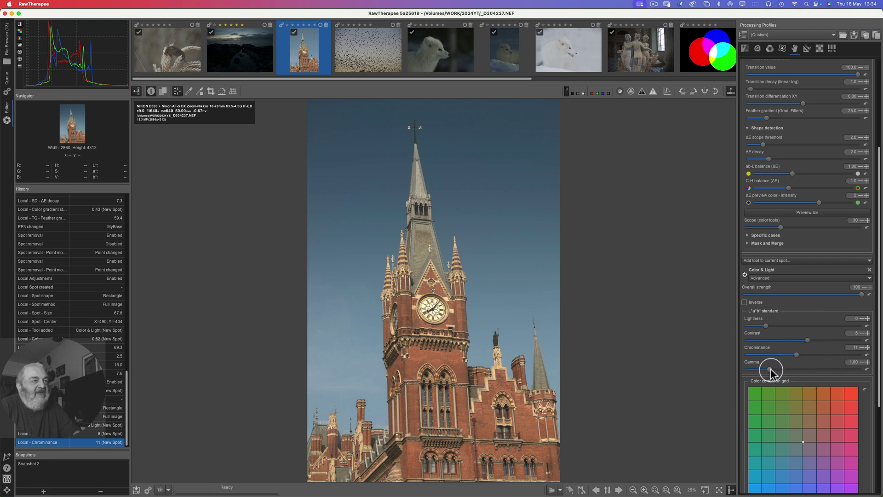
pyautogui.moveTo(772, 369); pyautogui.dragTo(781, 373)
pyautogui.scroll(-2, 776, 340)
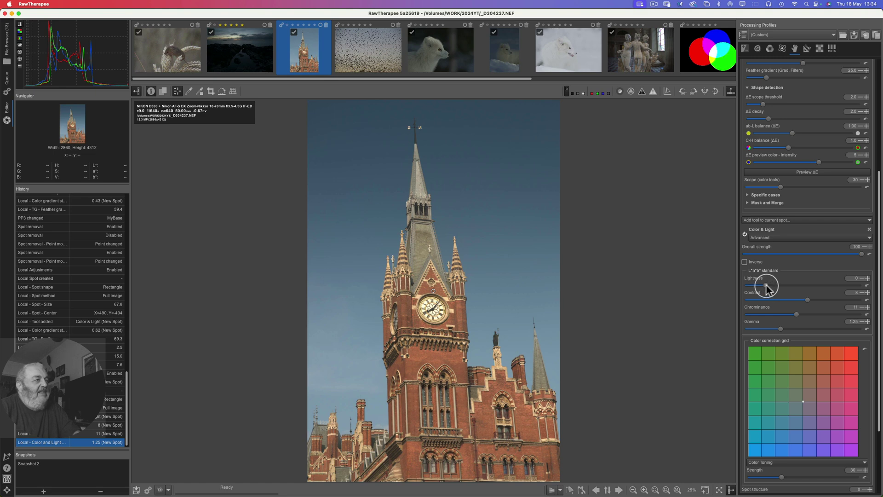
pyautogui.moveTo(766, 286); pyautogui.dragTo(776, 289)
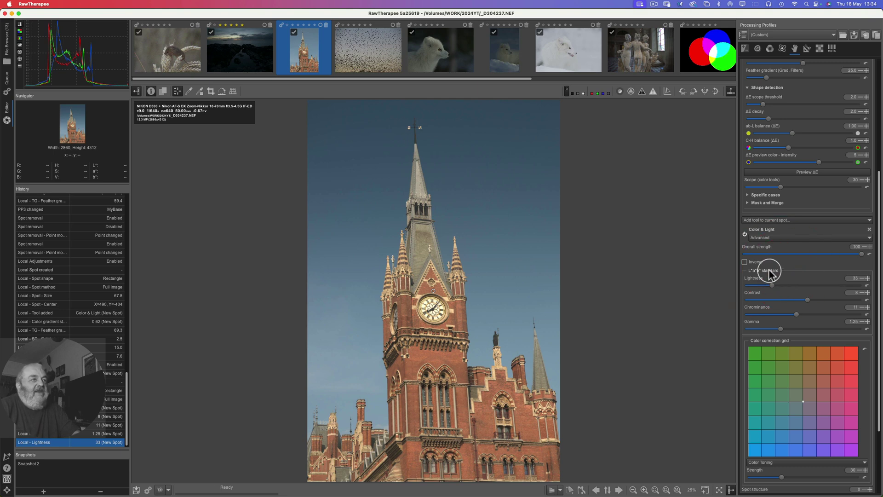
pyautogui.click(807, 171)
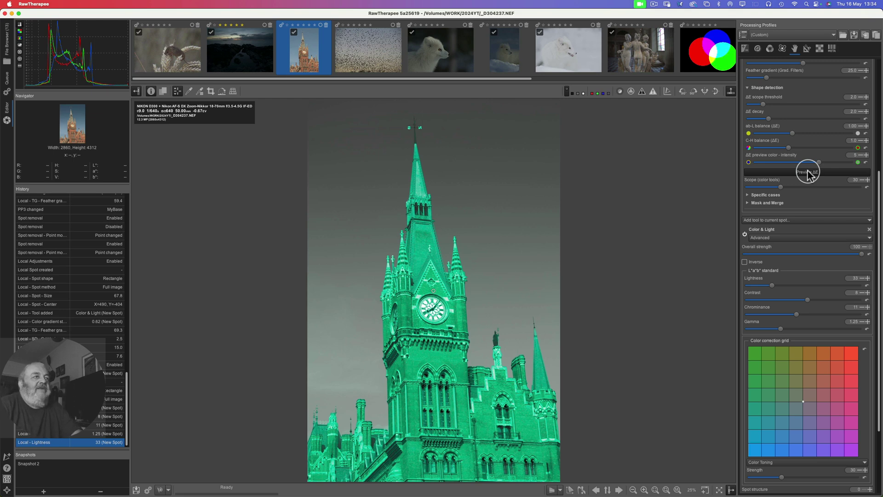
pyautogui.click(808, 173)
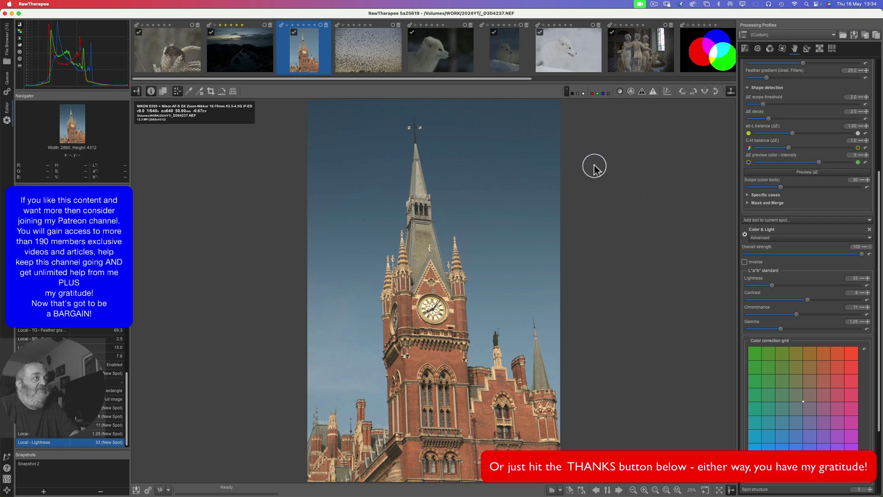
# Apply the MyBase profile to compare against the edit, and return to the Lightness 33 history state
pyautogui.click(783, 34)
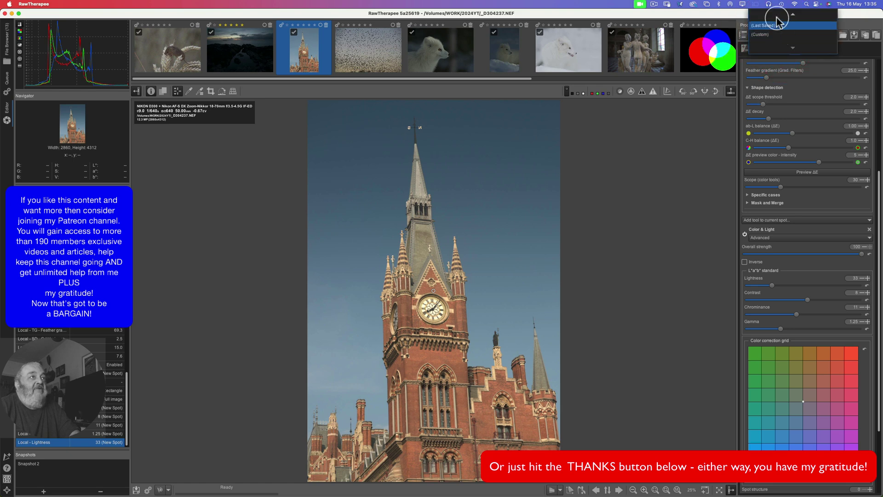
pyautogui.moveTo(777, 18)
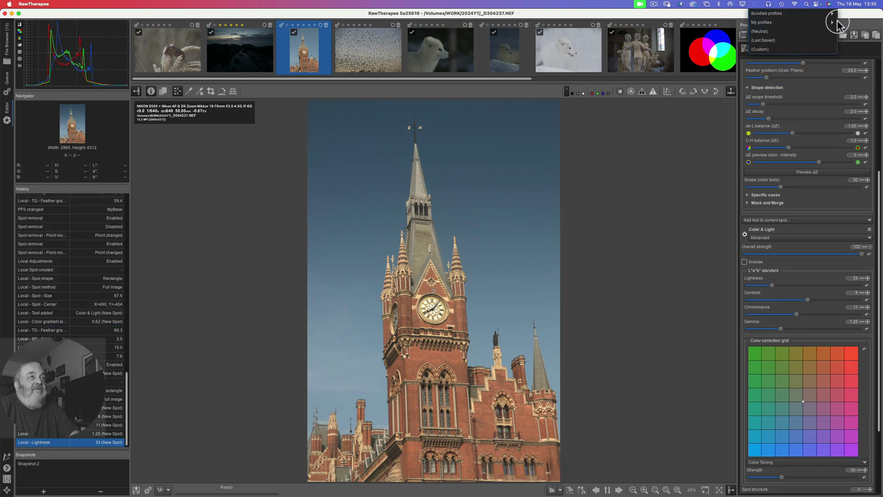
pyautogui.click(846, 22)
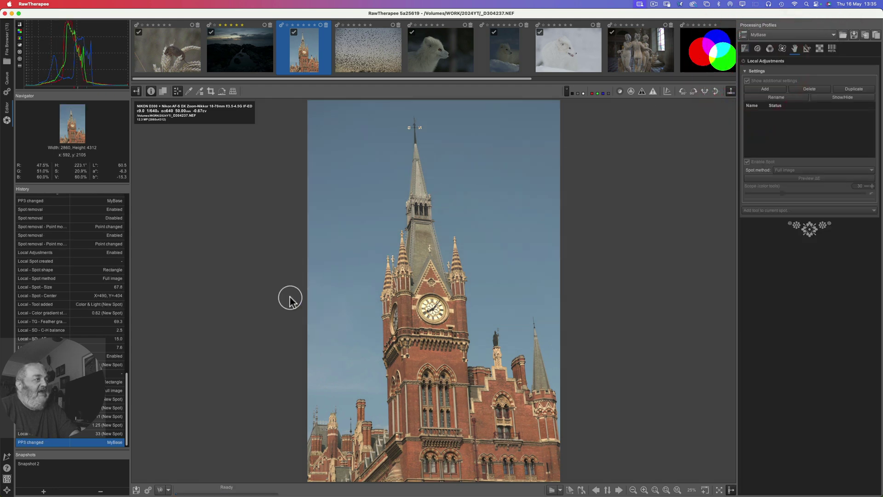
pyautogui.click(115, 434)
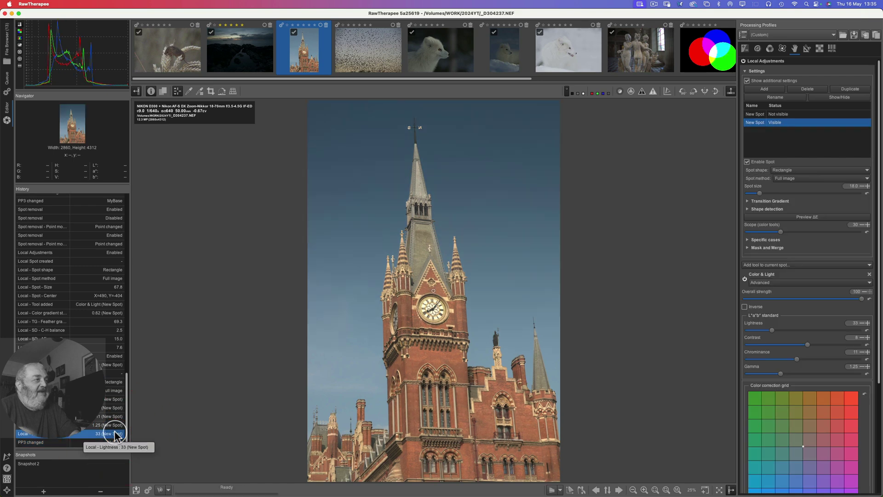